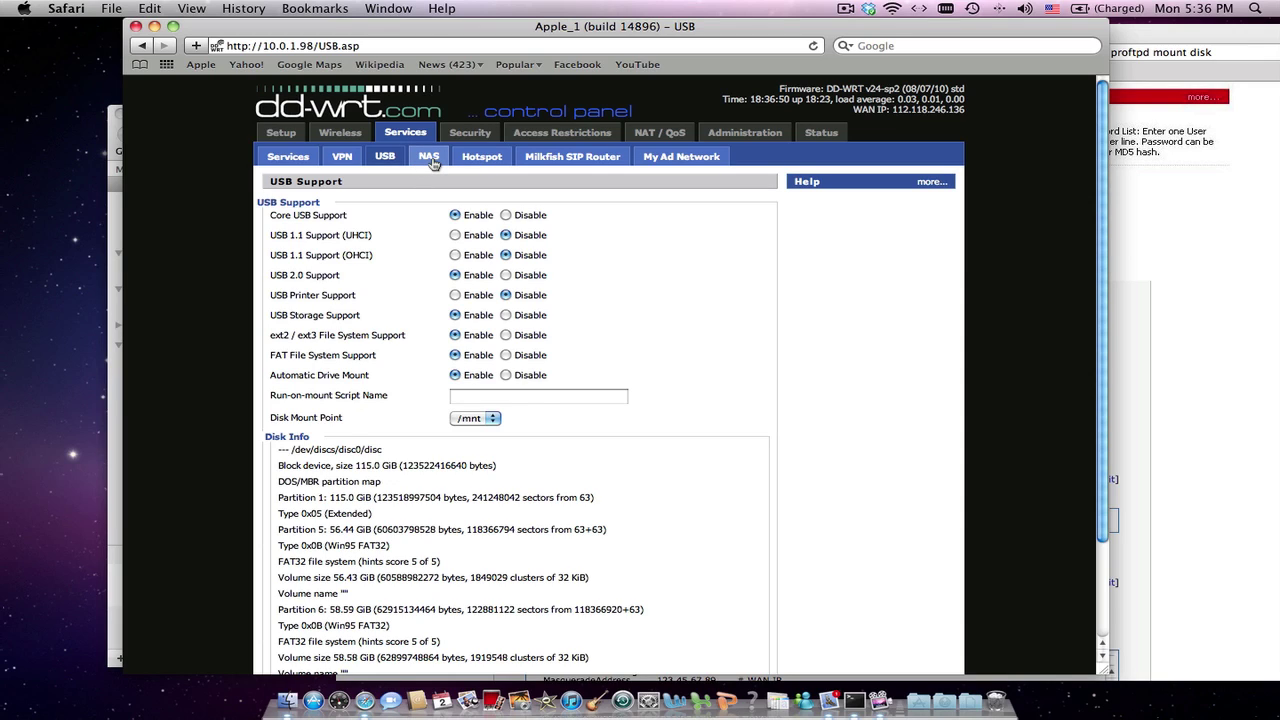
On the NAS page, add the password after the username in the ProFTPD User Password List, then bring up the wiki's ProFTPD page
click(431, 162)
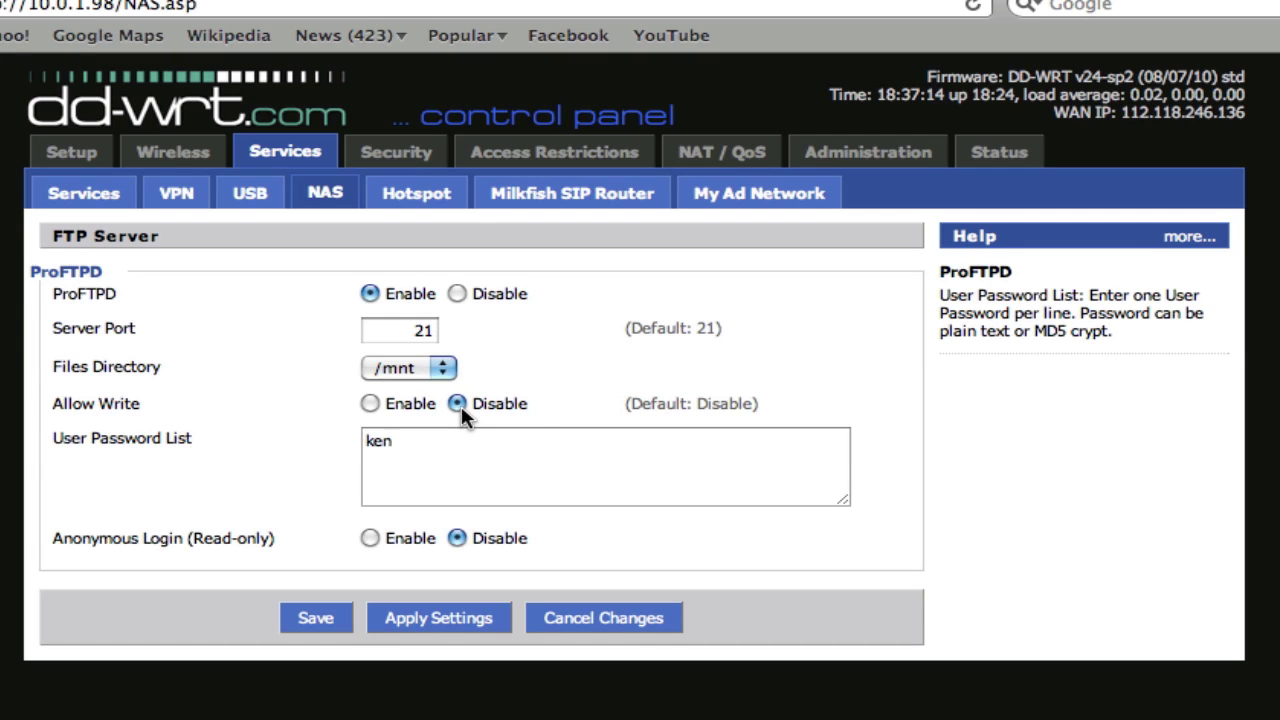
click(447, 446)
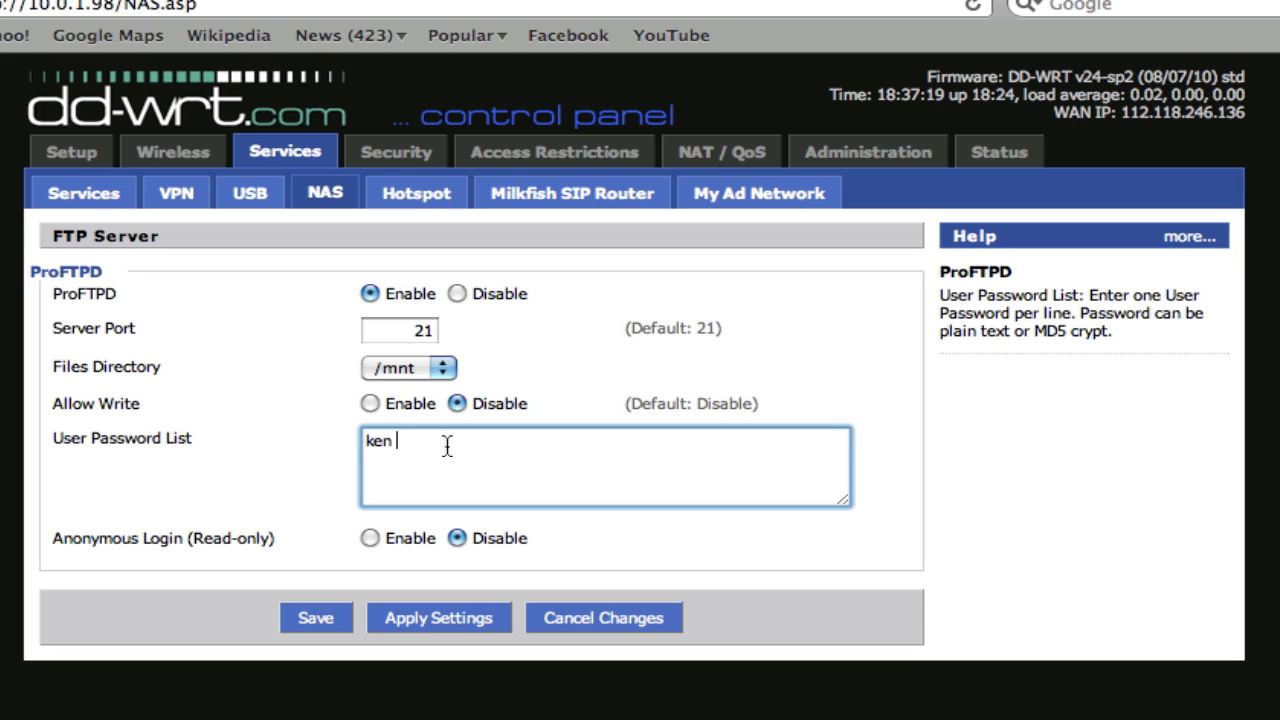
text(password)
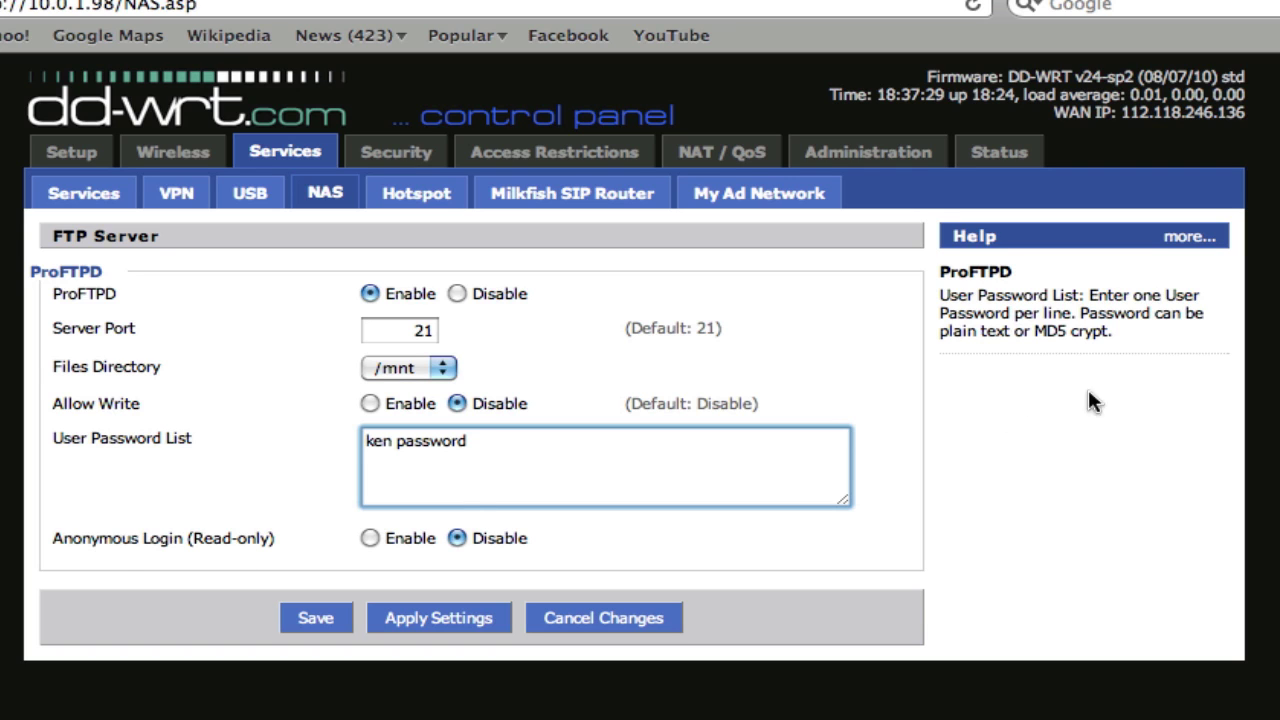
key(super+grave)
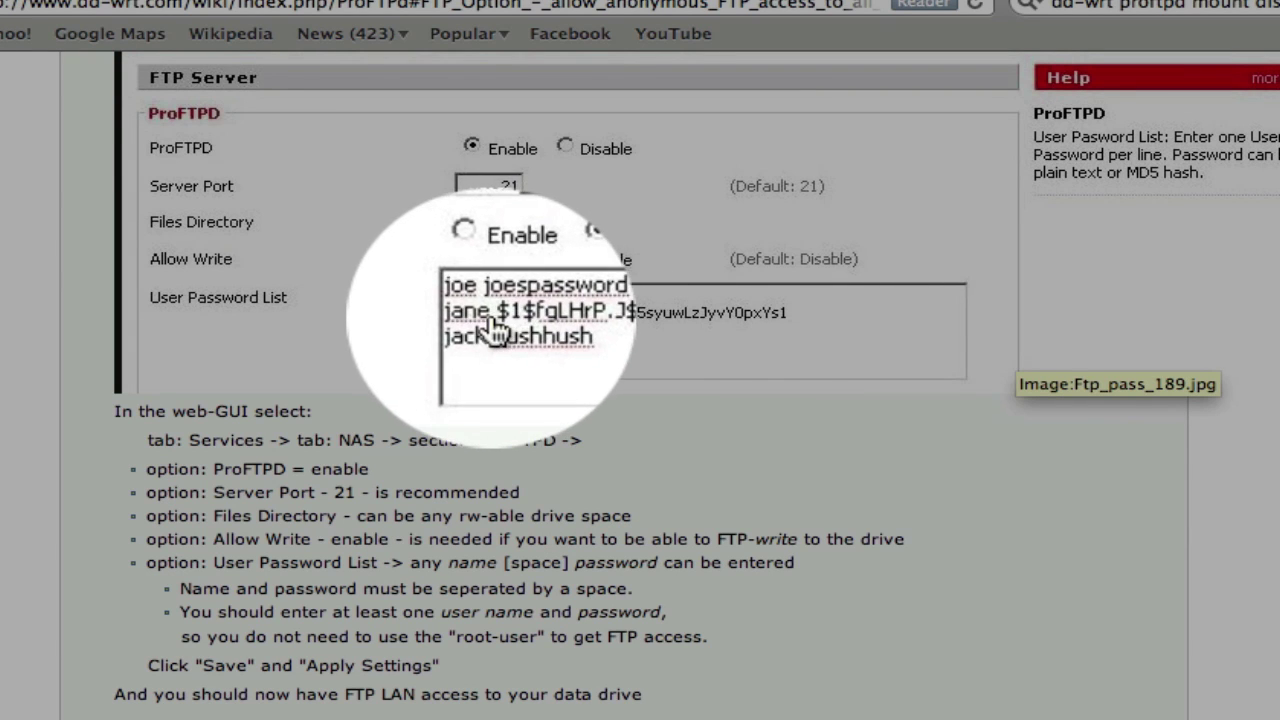
Scroll the ProFTPD wiki article past the WAN FTP sections to the anonymous FTP access section
scroll(649, 442, down, 8)
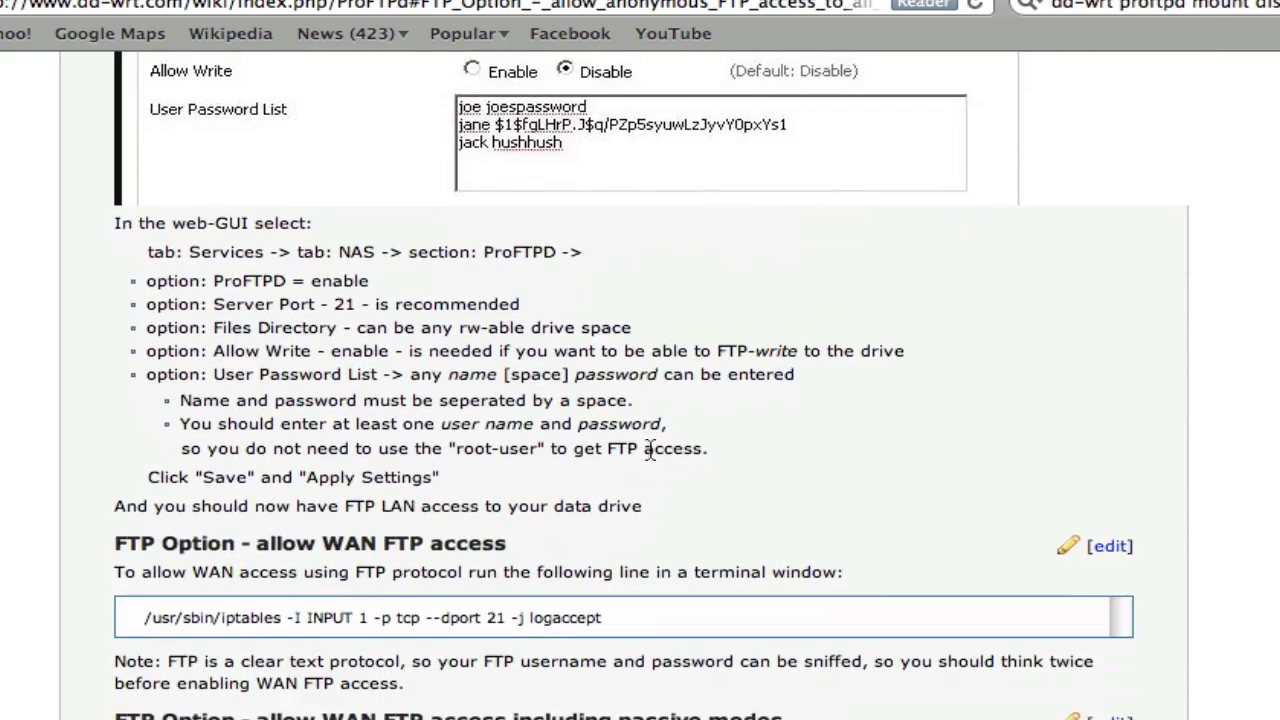
scroll(649, 442, down, 6)
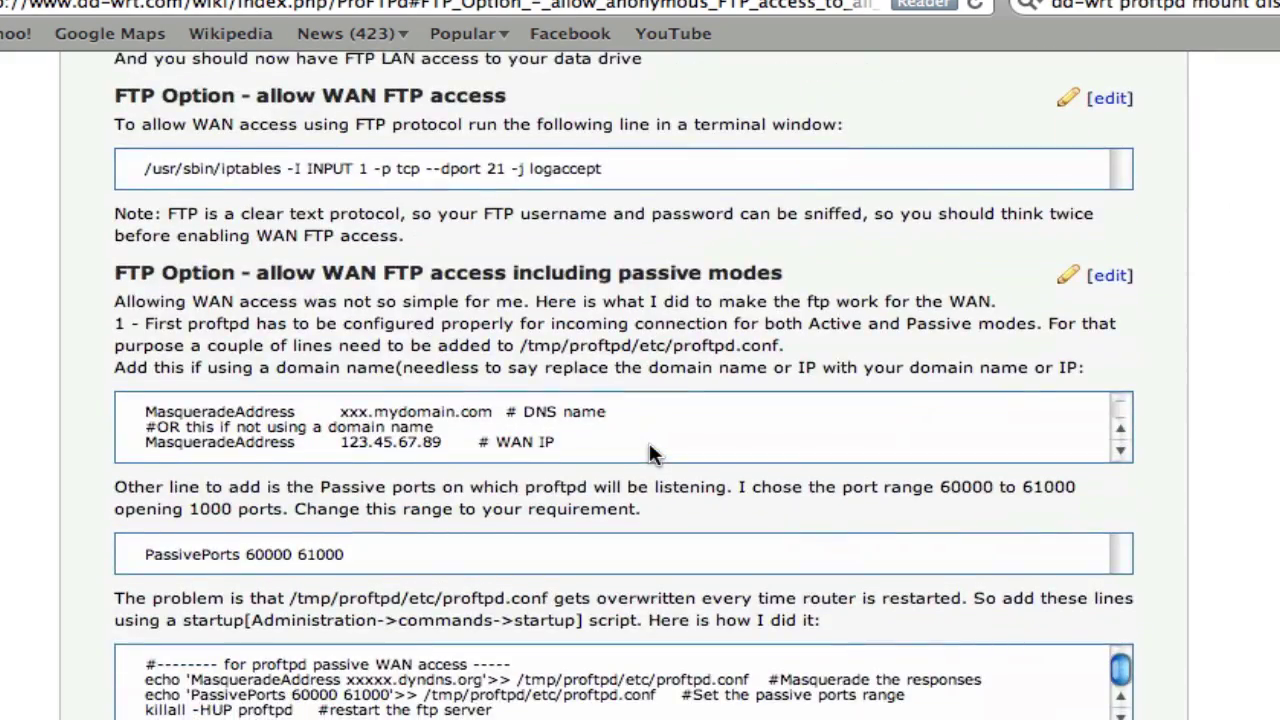
scroll(649, 447, up, 1)
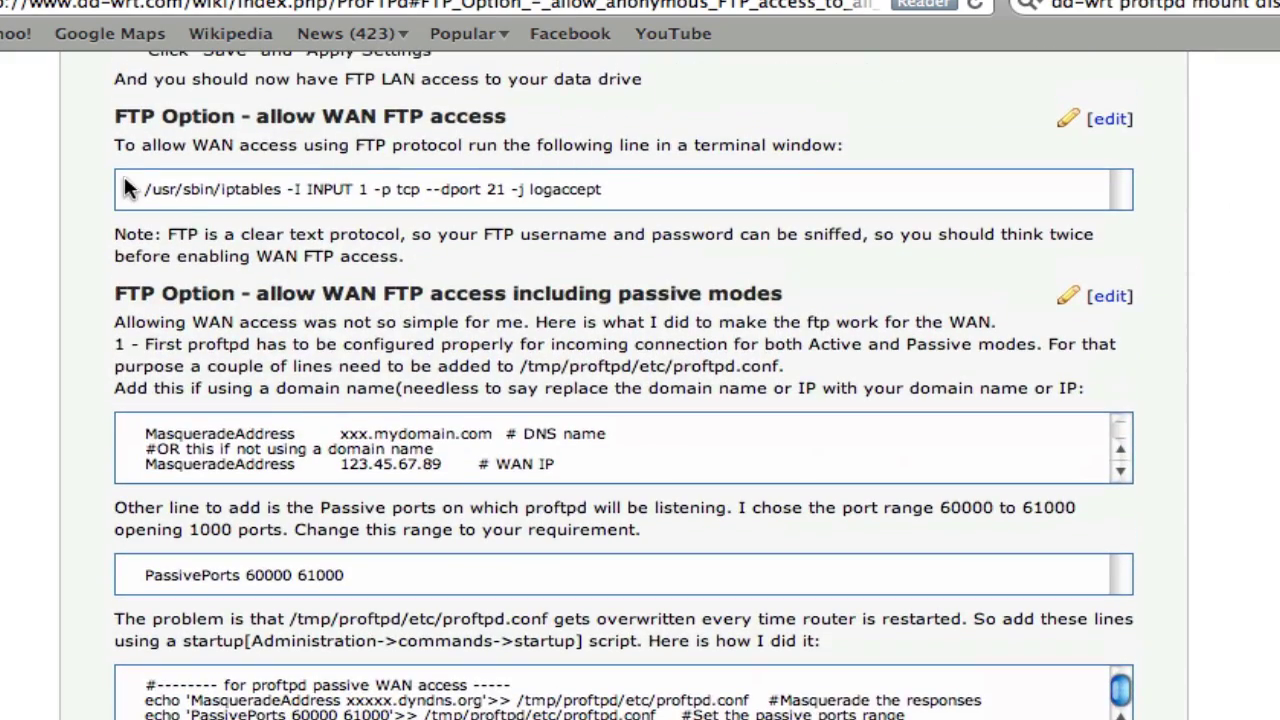
scroll(757, 430, down, 19)
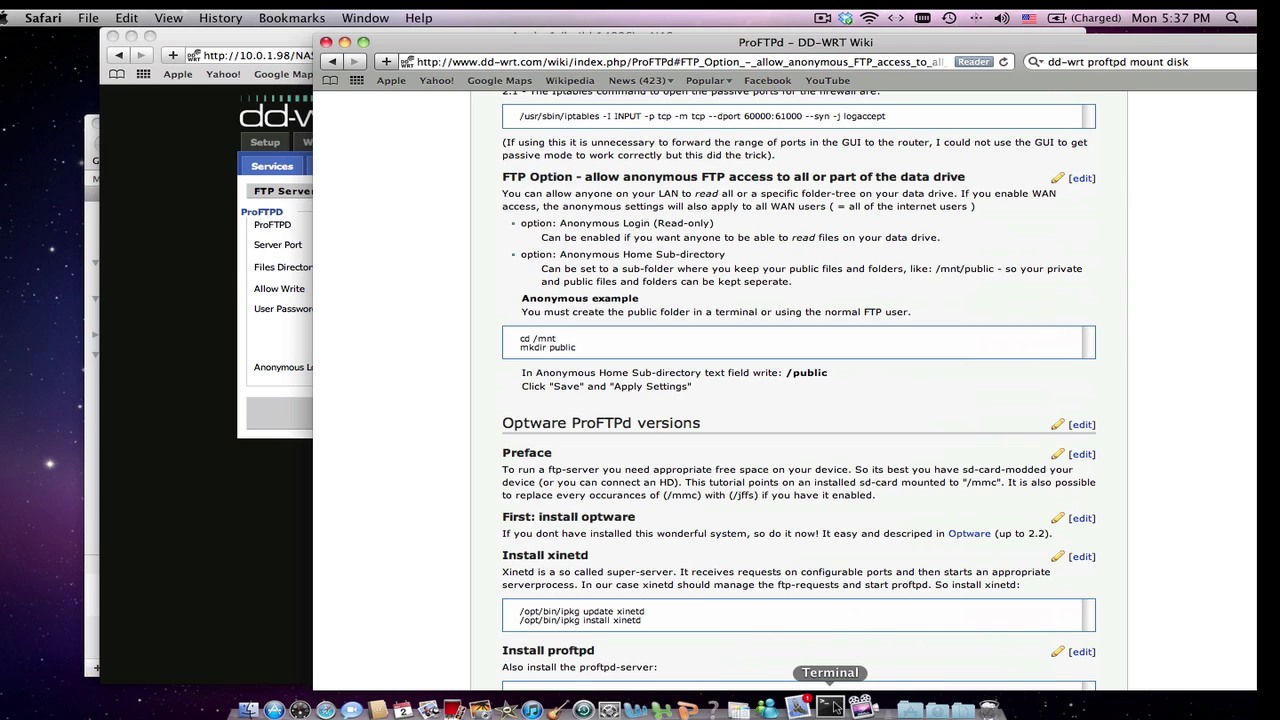
Telnet from Terminal to the router at 10.0.1.98 and log in as root with its password
click(831, 707)
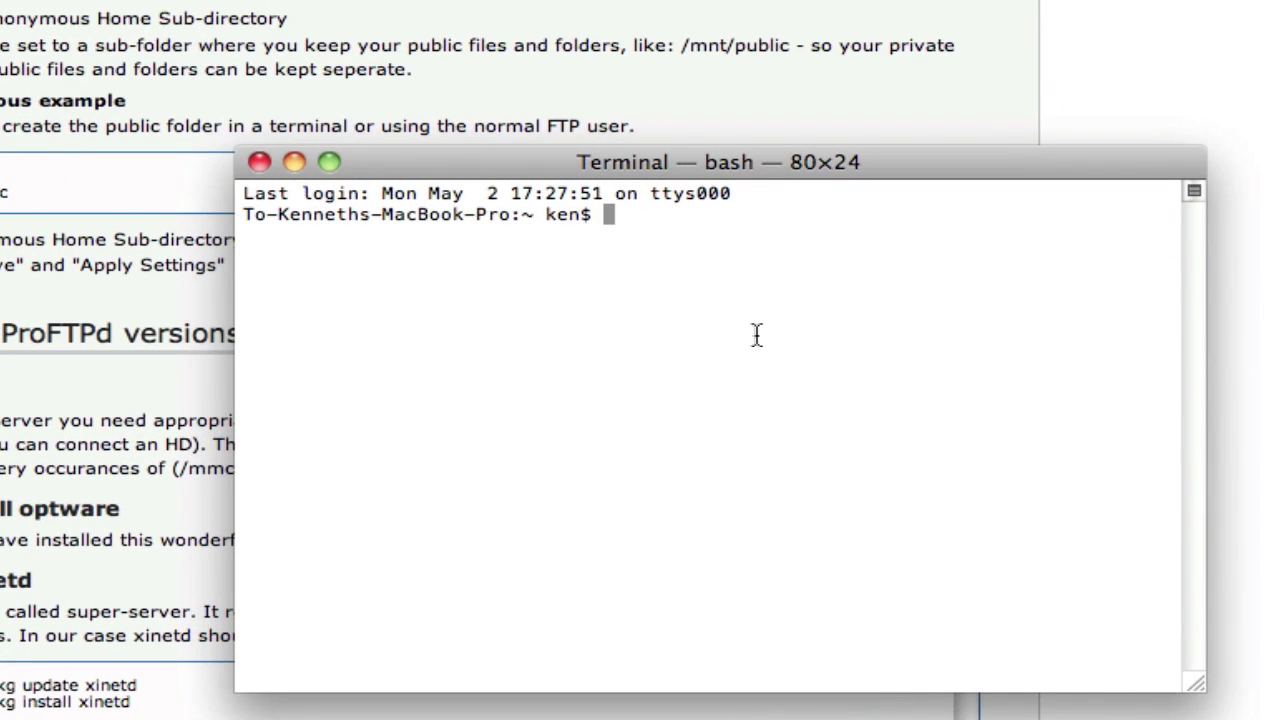
text(telnet)
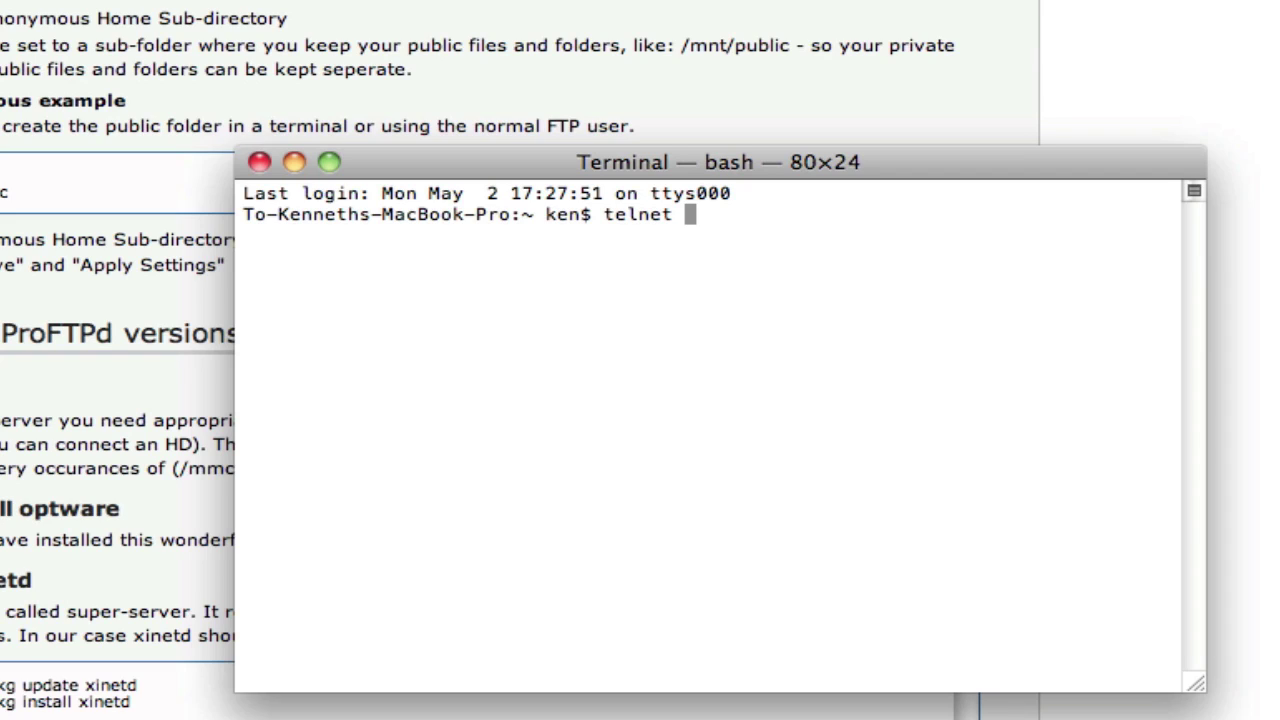
text(10.0.1.98)
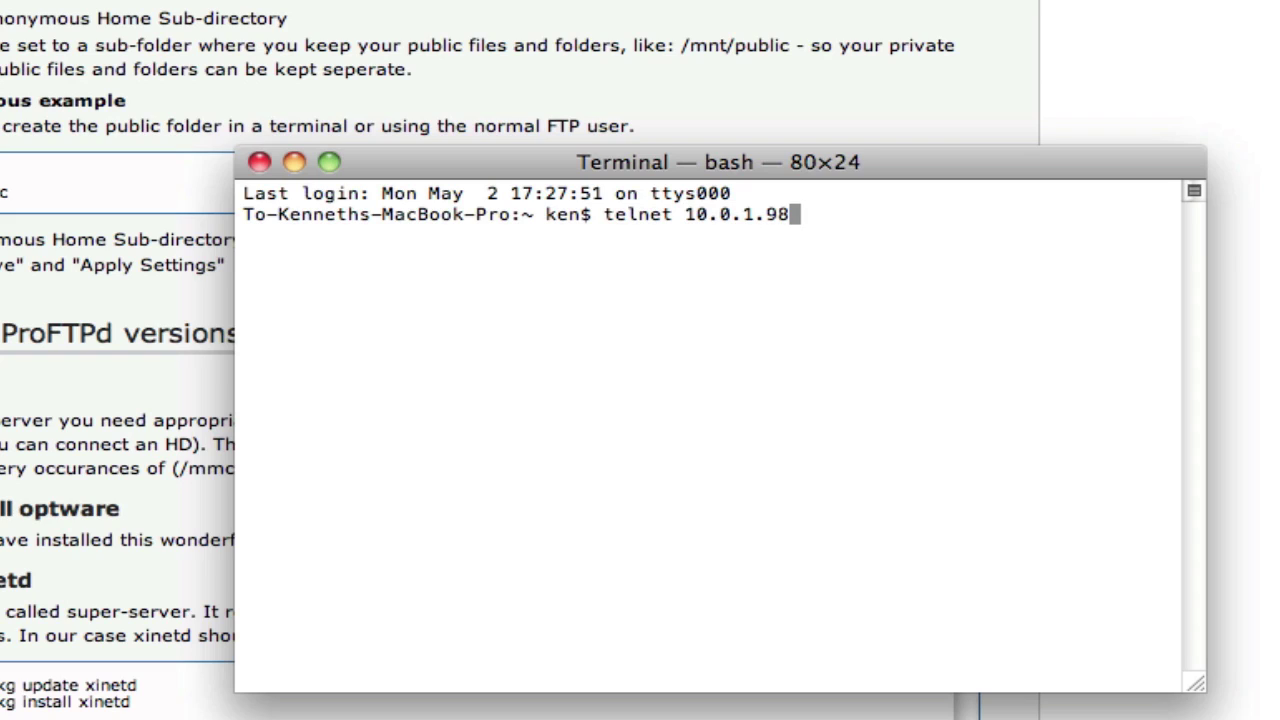
key(Return)
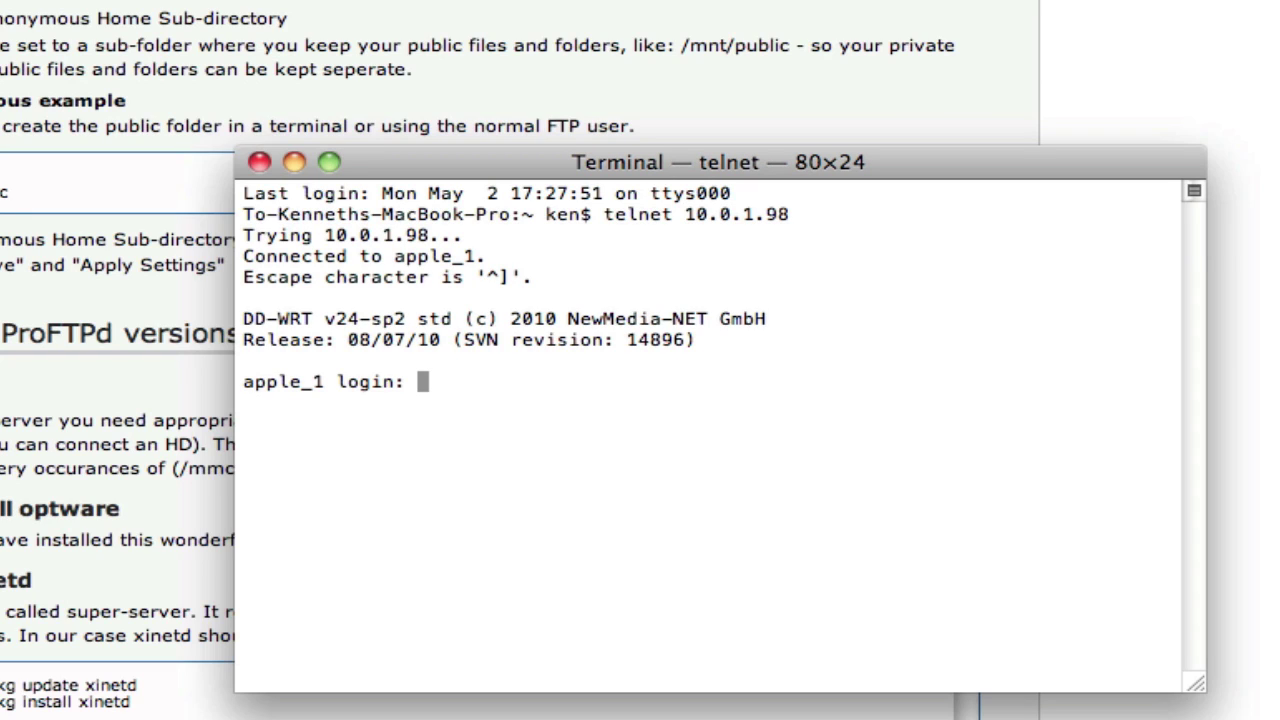
text(root)
key(Return)
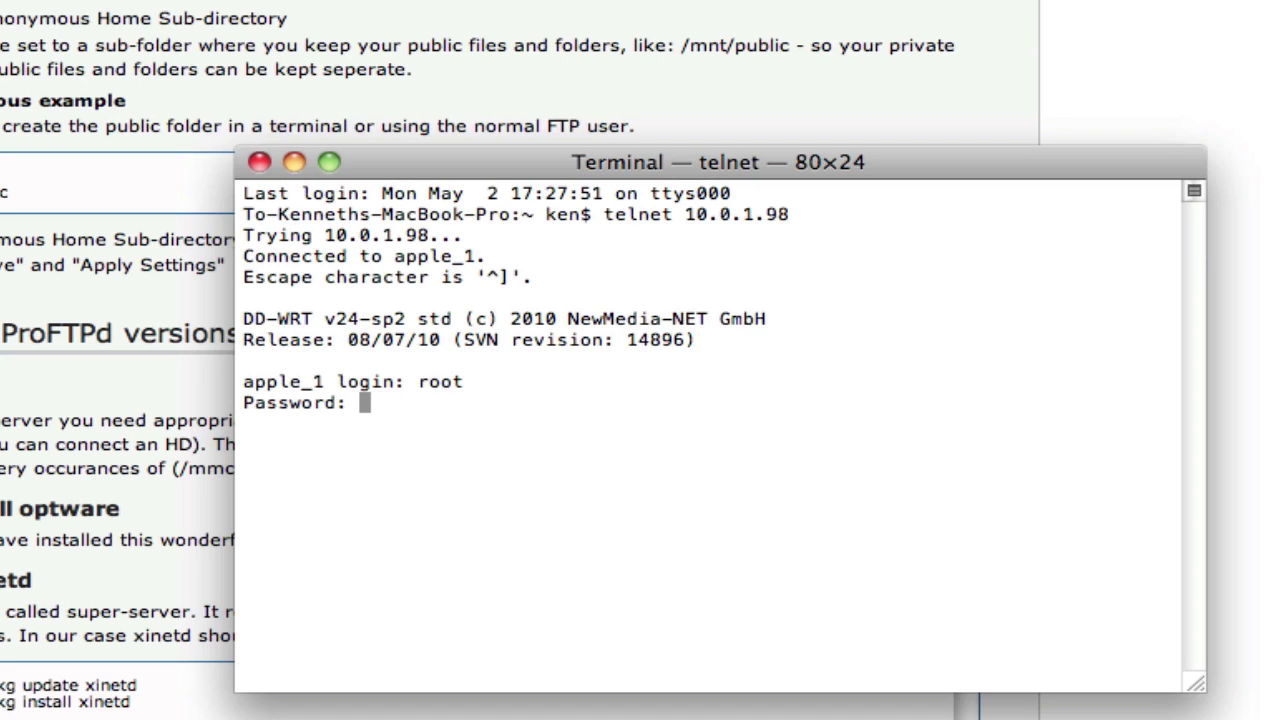
key(Return)
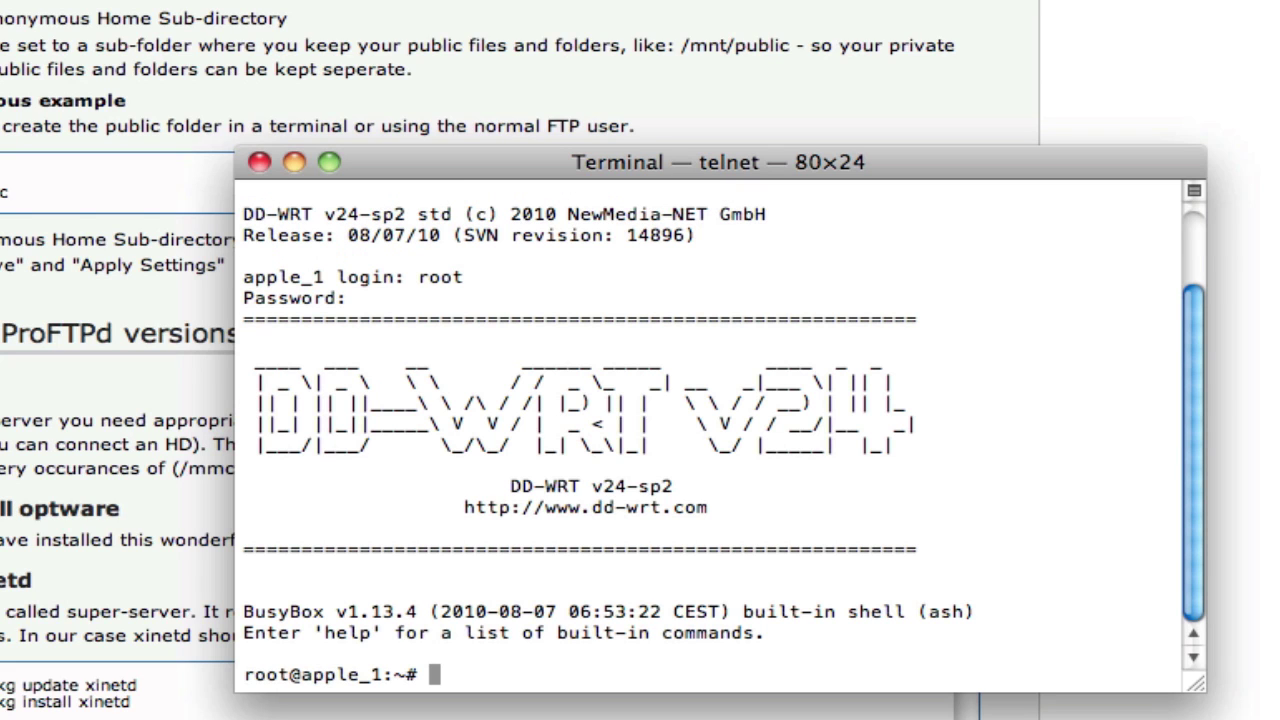
List the home directory, then change to /mnt and list the USB drive's files
text(ls)
key(Return)
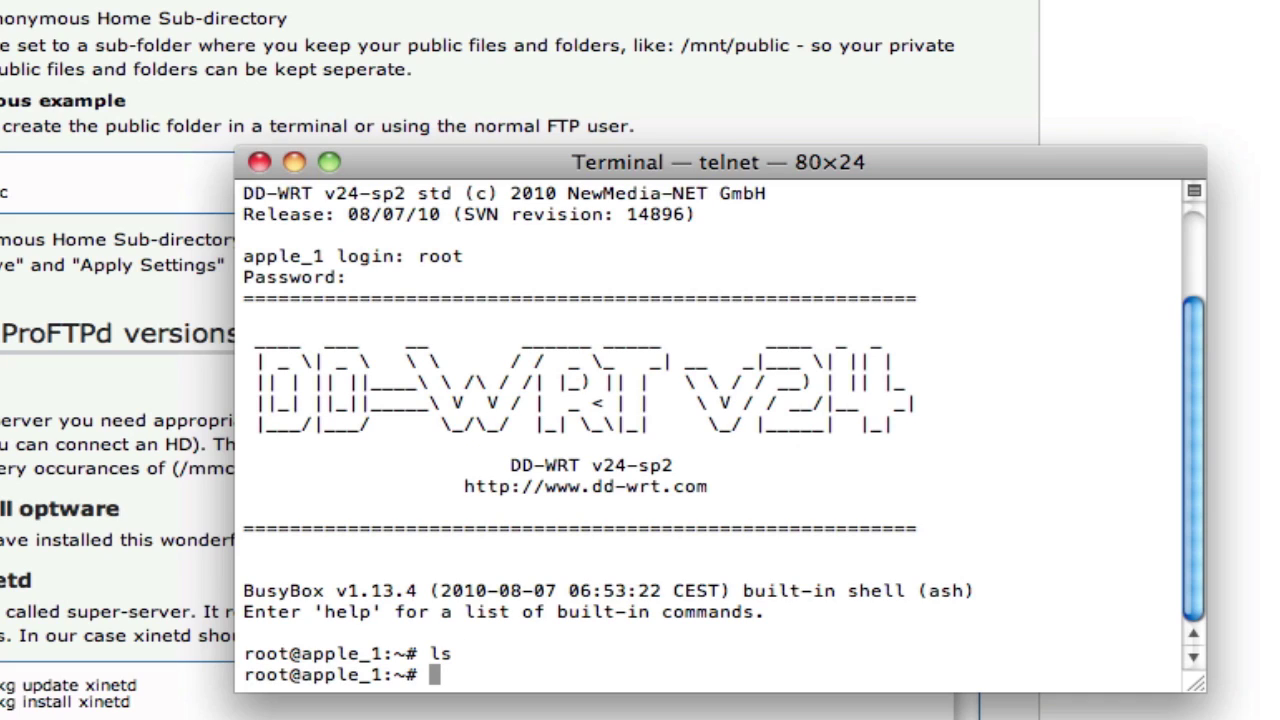
text(cd /mnt)
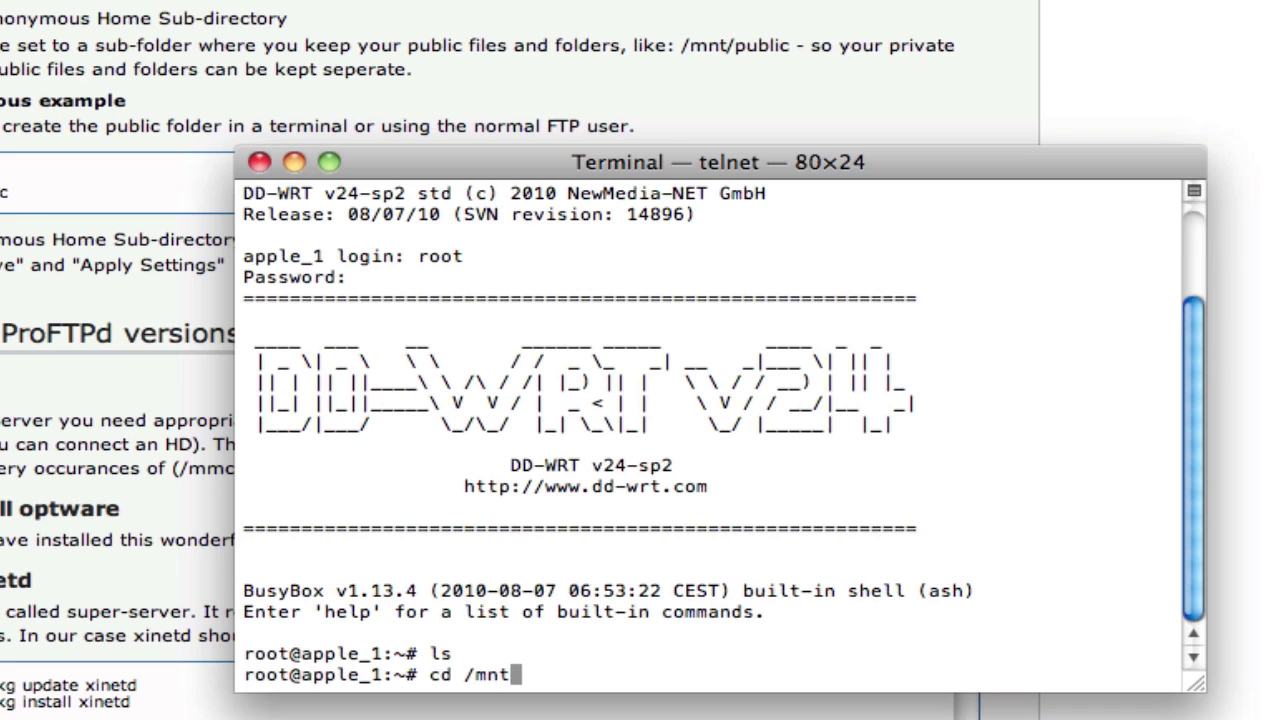
key(Return)
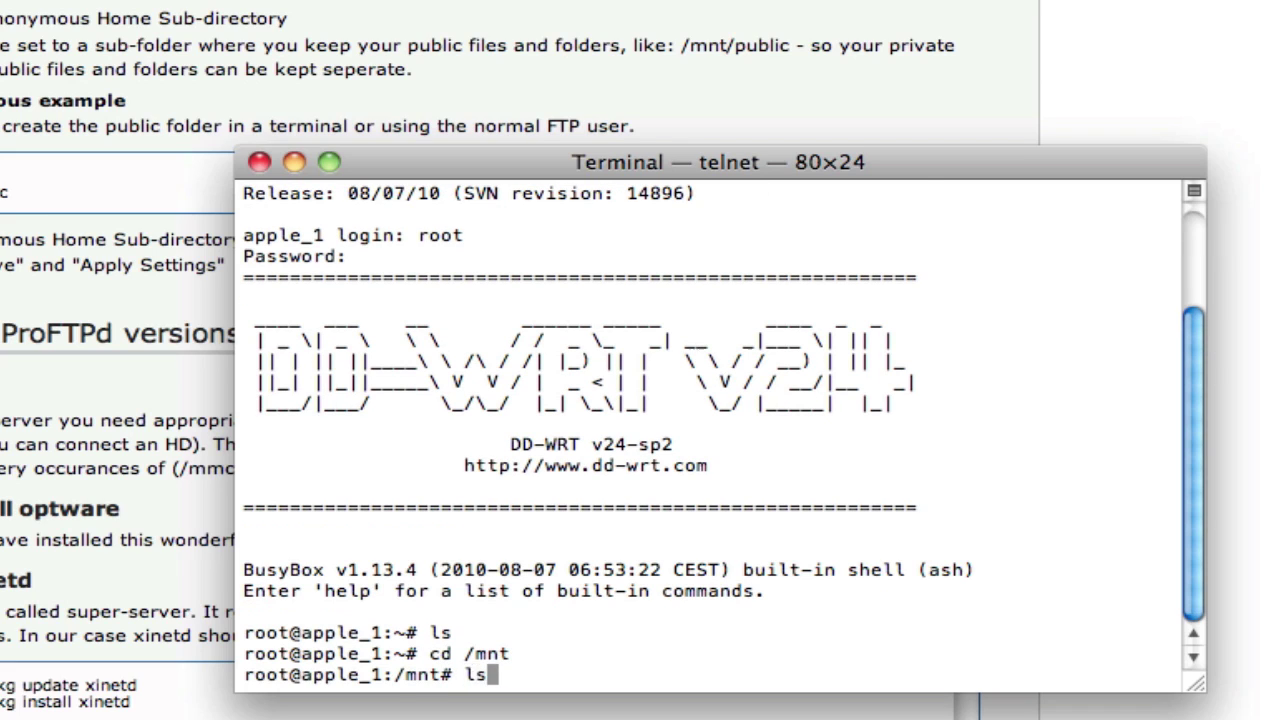
key(Return)
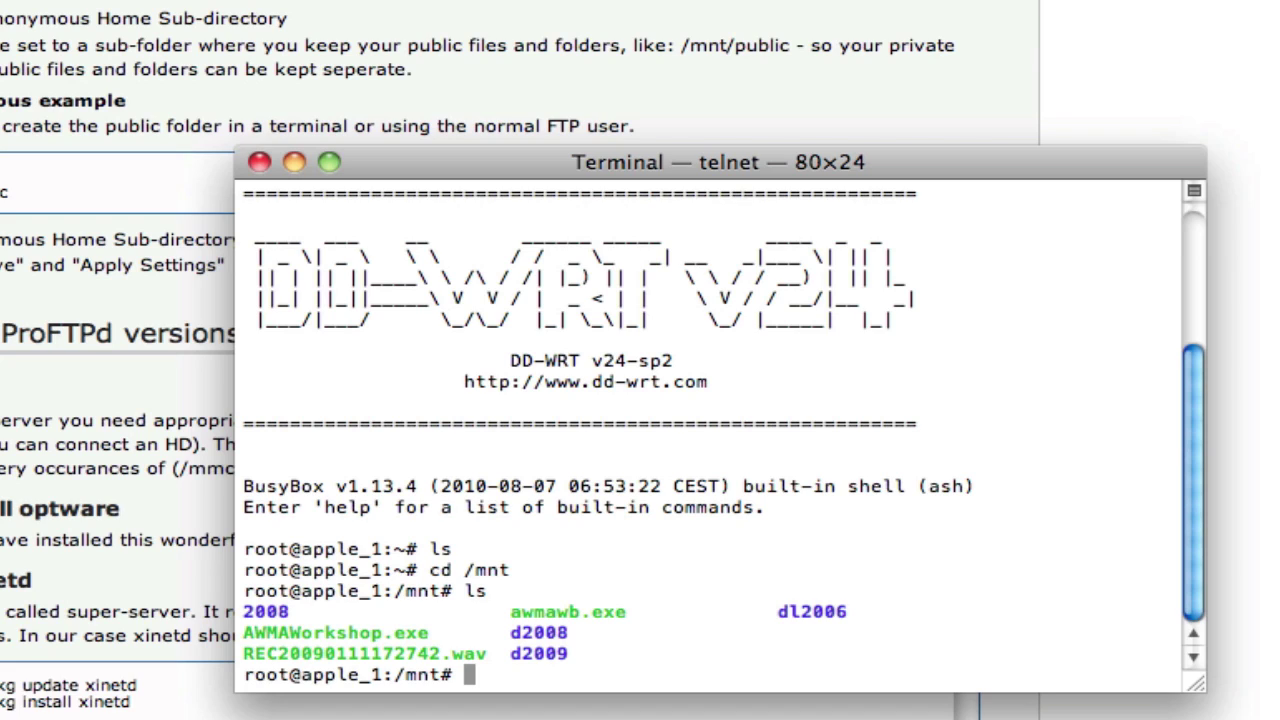
Go up to the root directory and list the router's top-level directories
text(cd ..)
key(Return)
text(\)
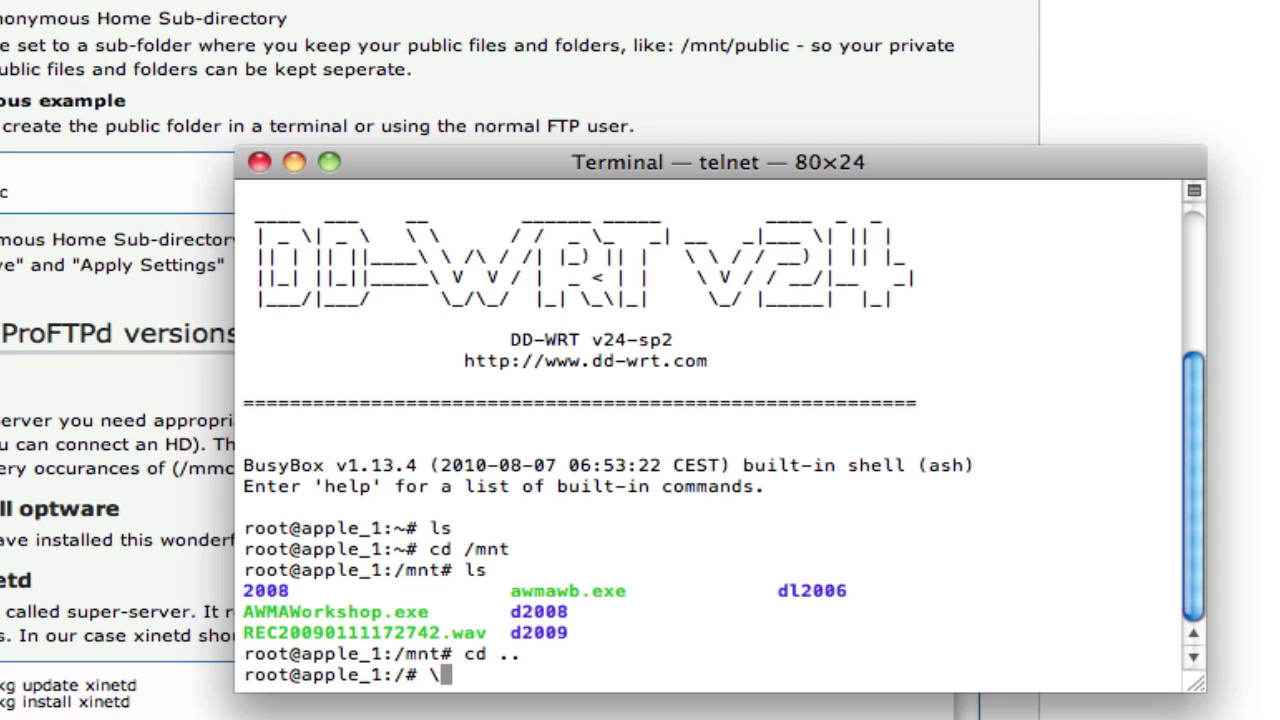
text(cd)
key(BackSpace)
key(BackSpace)
key(BackSpace)
text(ls)
key(Return)
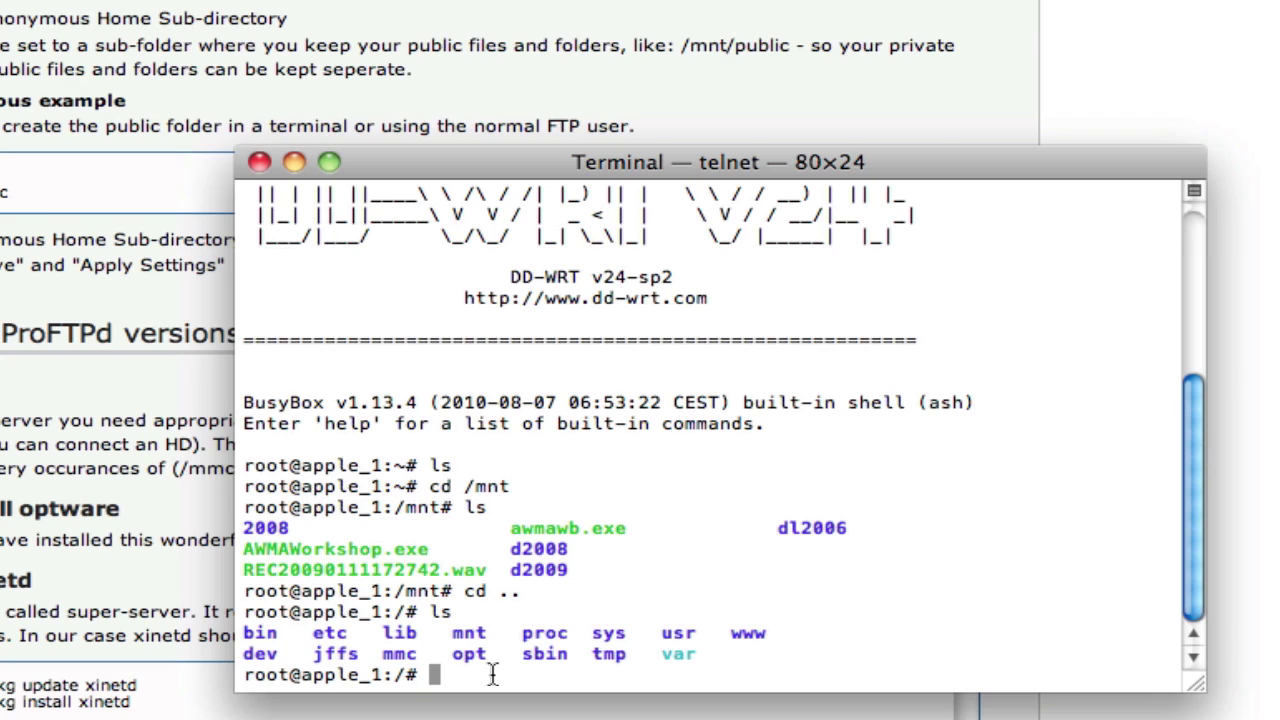
Change to /mmc, list it (empty), and return to the root directory
text(cd /mmc)
key(Return)
text(ls)
key(Return)
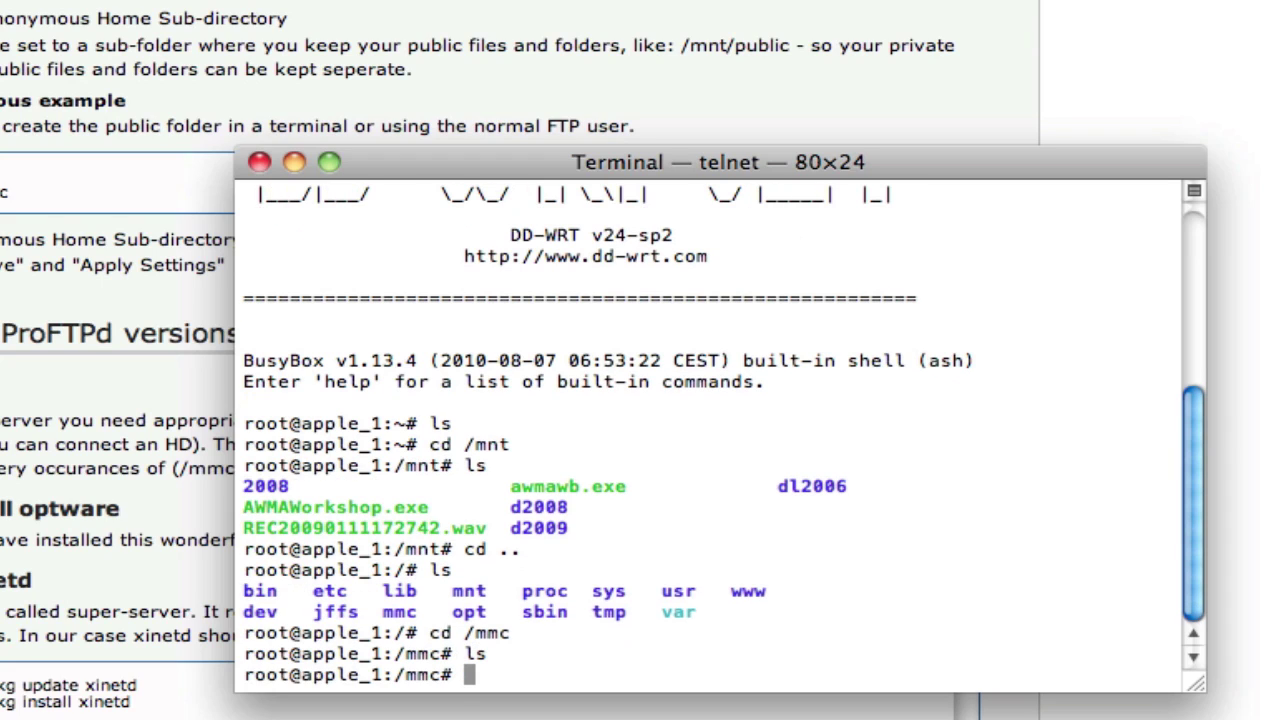
text(cd ..)
key(Return)
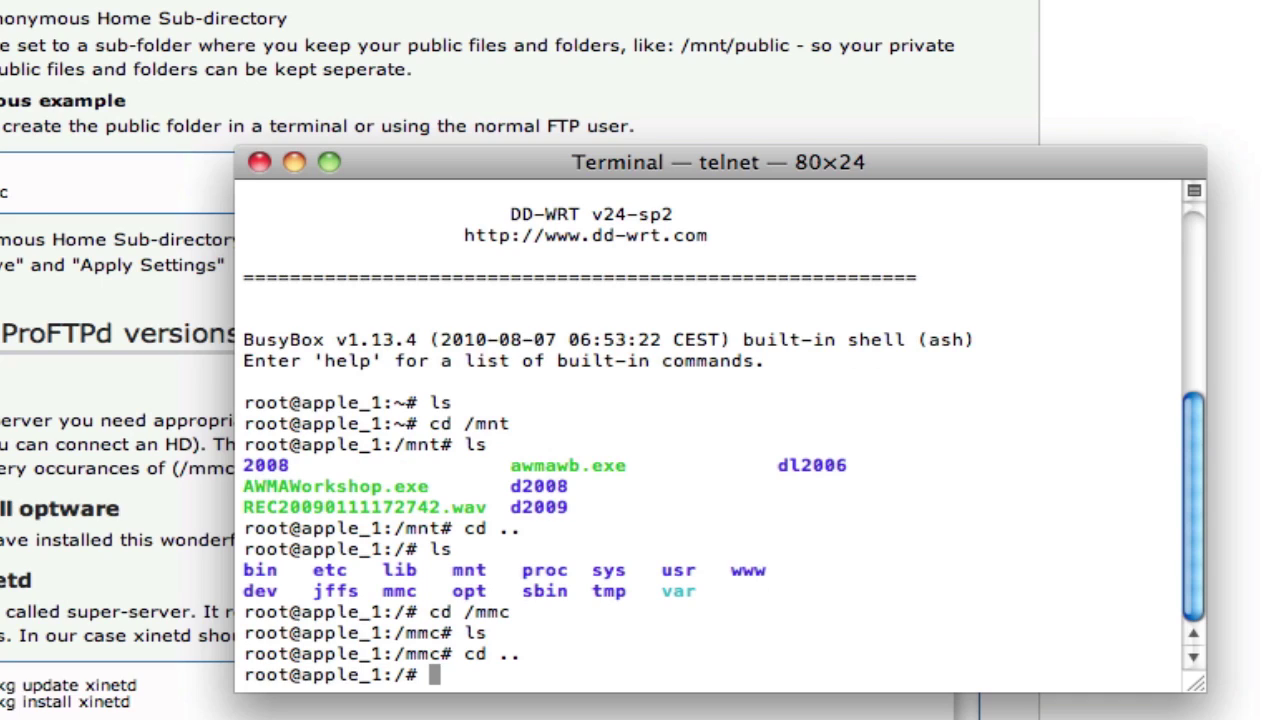
Change to /jffs and list its contents, finding it empty
text(cd jiffs)
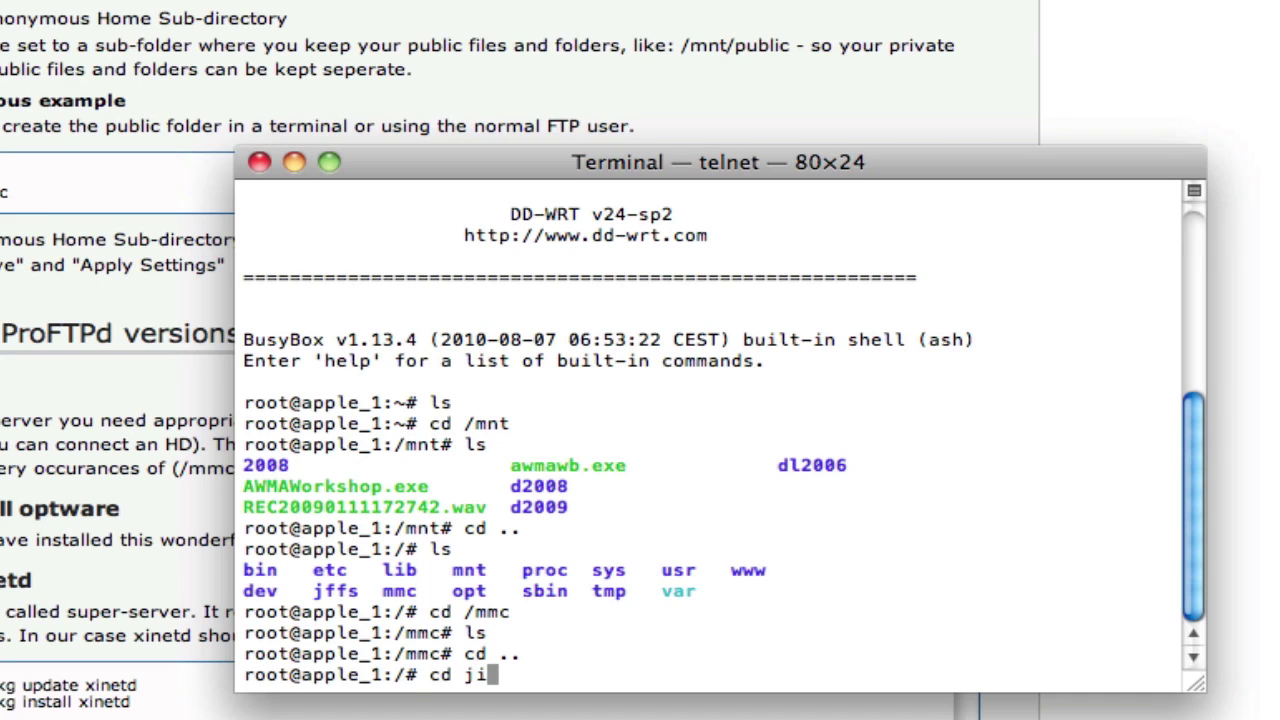
key(BackSpace)
key(BackSpace)
key(BackSpace)
key(BackSpace)
key(BackSpace)
text(/ji)
text(ff)
key(BackSpace)
key(BackSpace)
key(BackSpace)
key(BackSpace)
text(jffs)
key(Return)
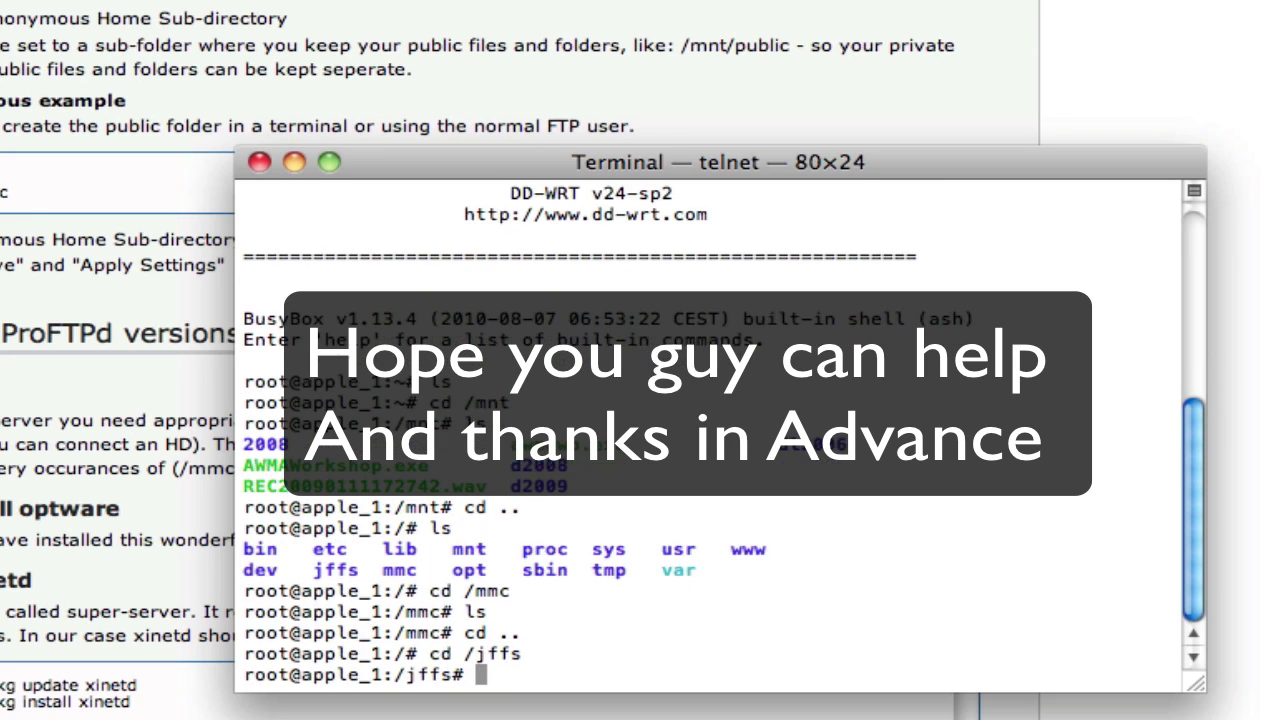
text(ls)
key(Return)
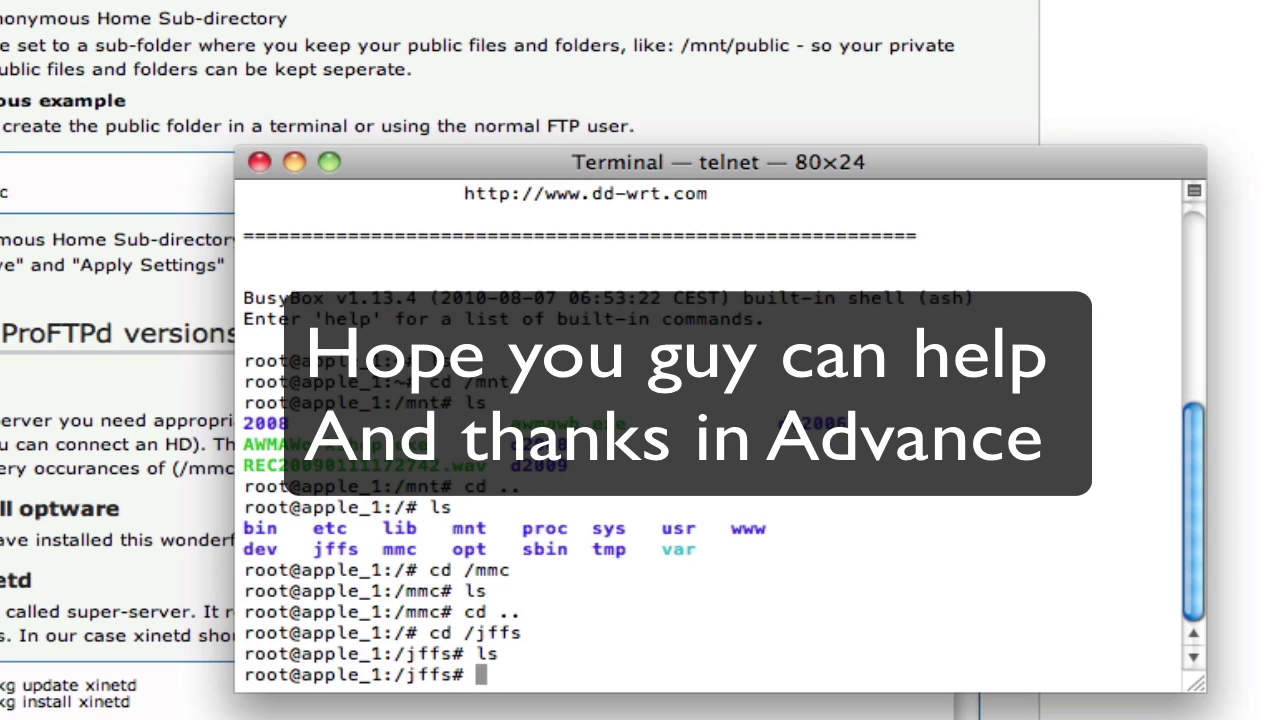